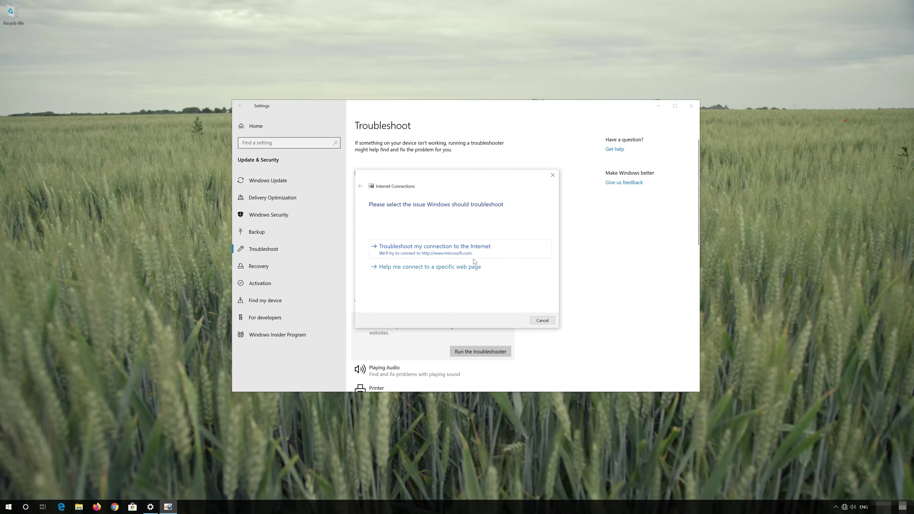
- Troubleshoot the connection to the Internet, apply the found repairs as an administrator, and close the troubleshooter and Settings
left_click(473, 252)
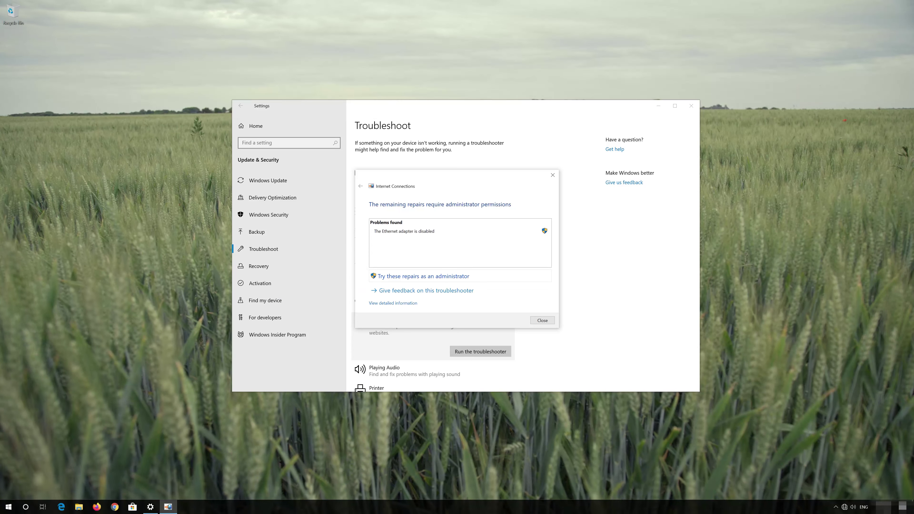
left_click(456, 276)
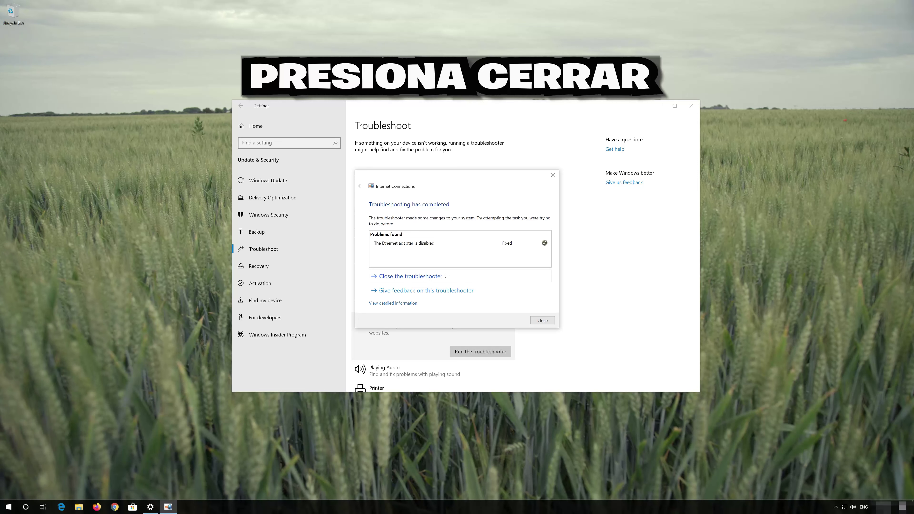
left_click(456, 279)
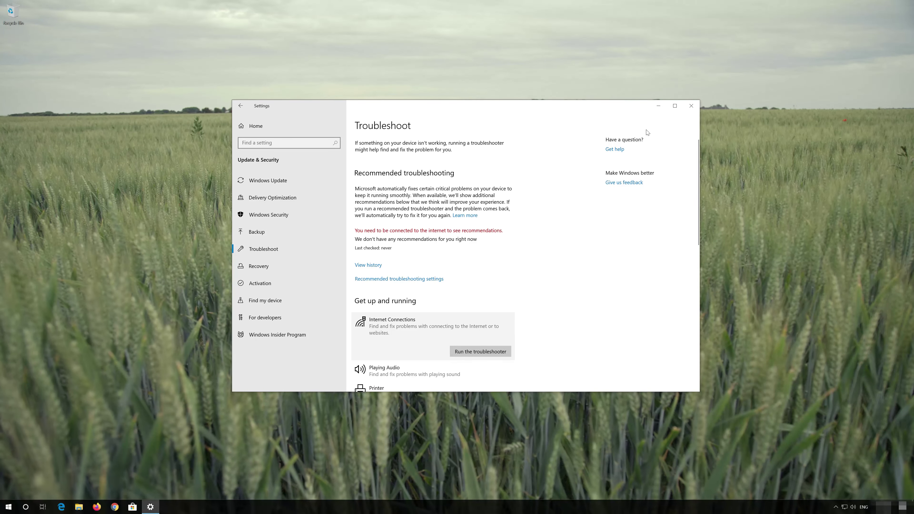
left_click(687, 106)
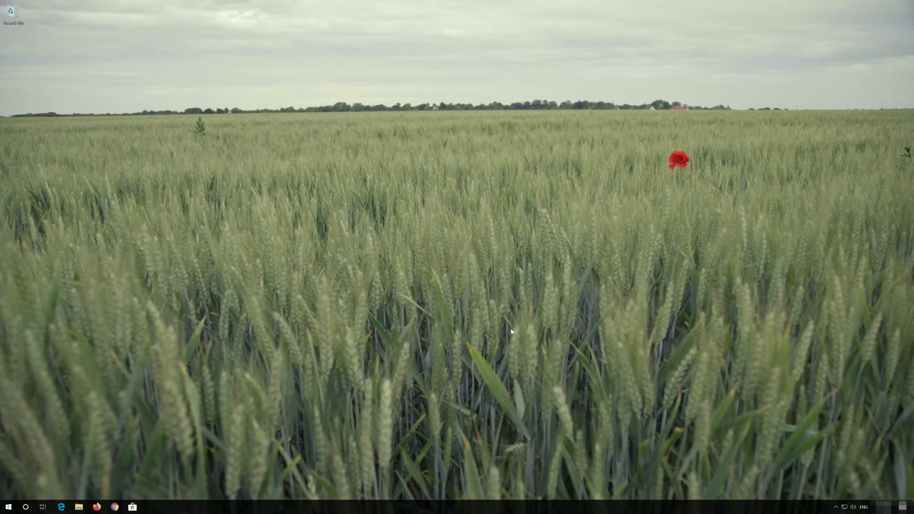
- Open the Network reset page in the Network & Internet settings
key("super")
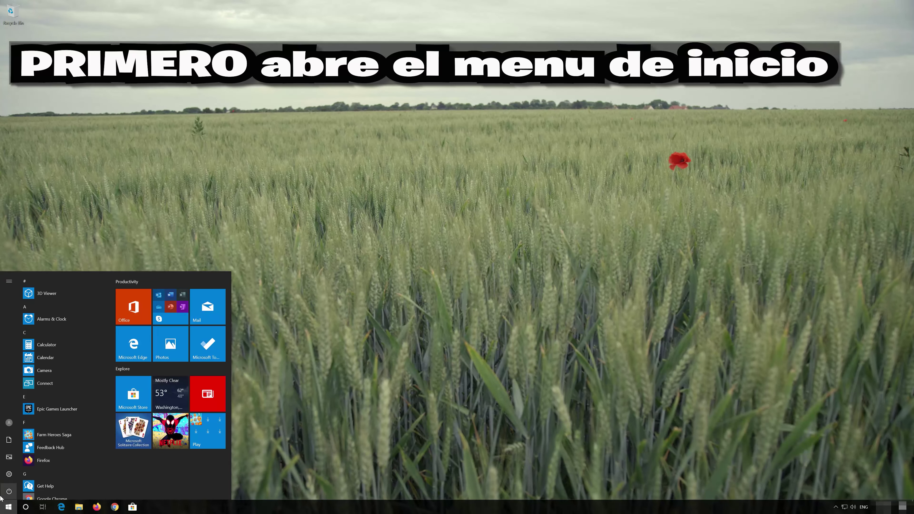
mouse_move(10, 474)
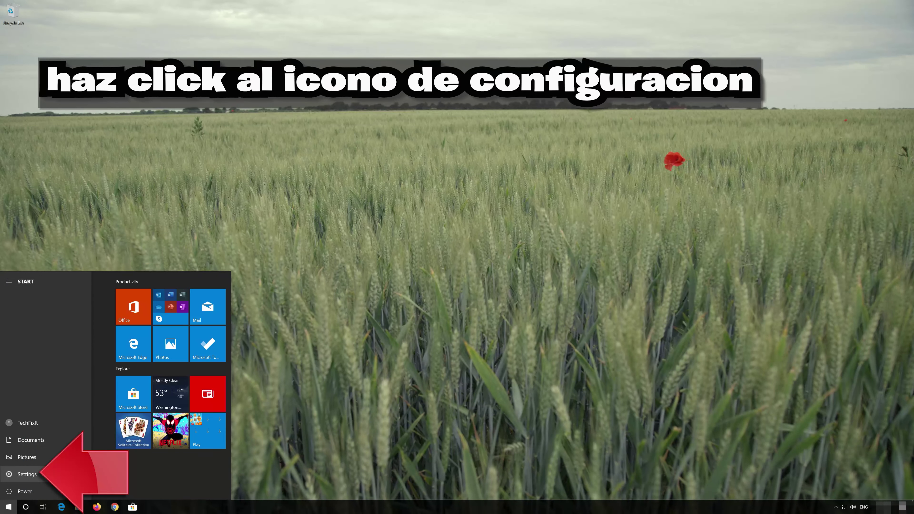
left_click(30, 475)
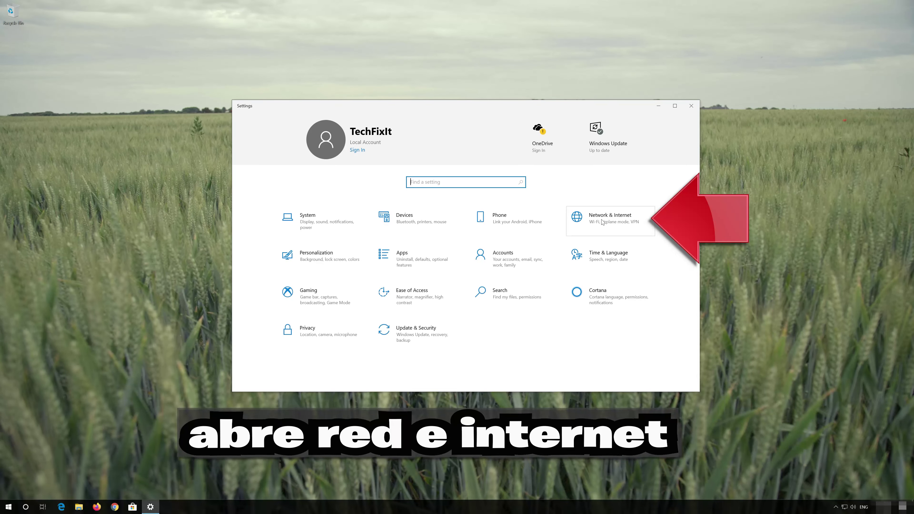
left_click(602, 225)
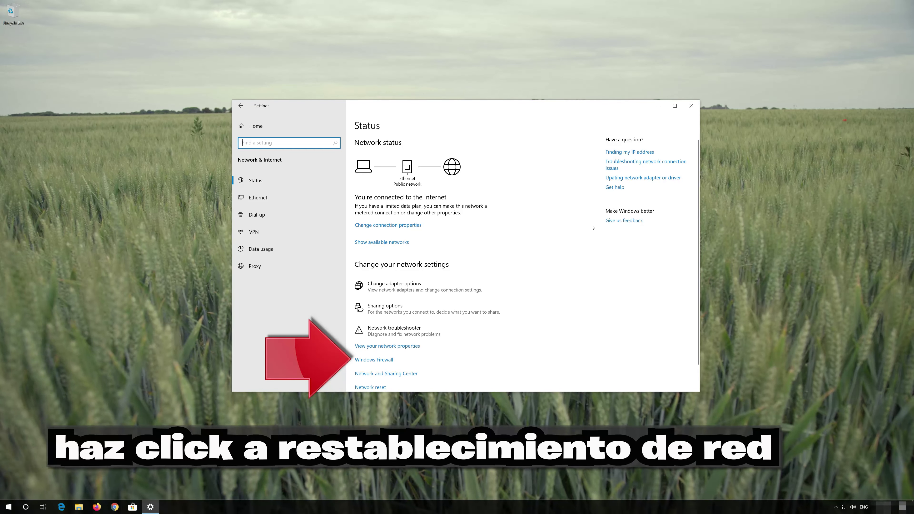
scroll(439, 256, "down", 2)
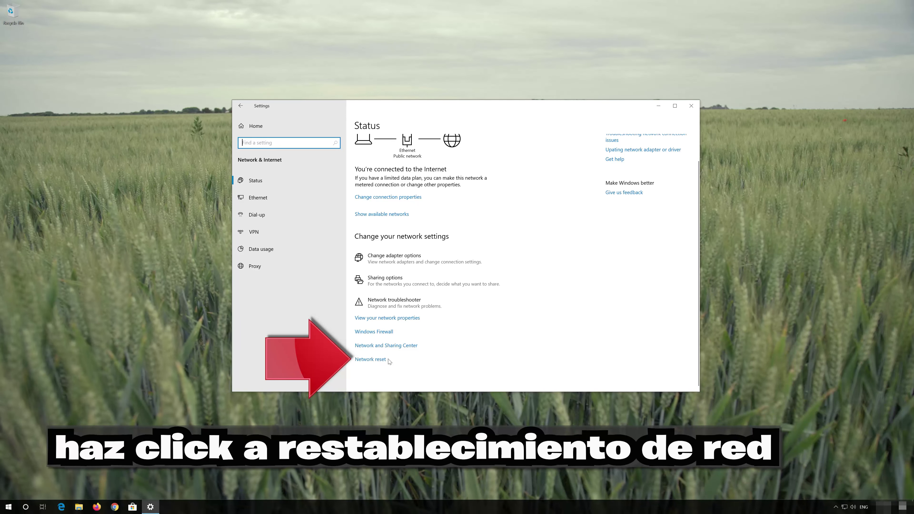
left_click(376, 359)
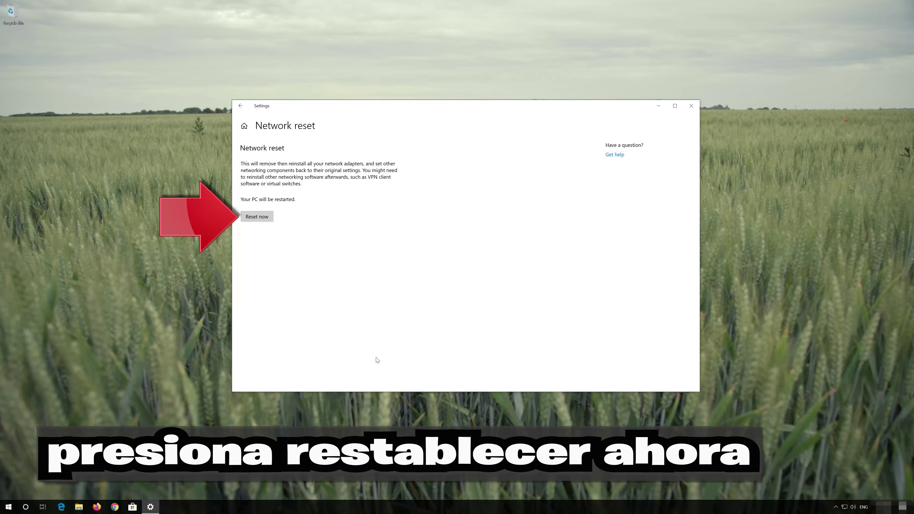
- Reset the network settings, confirm the reset, and dismiss the sign-out notice and Settings
left_click(250, 218)
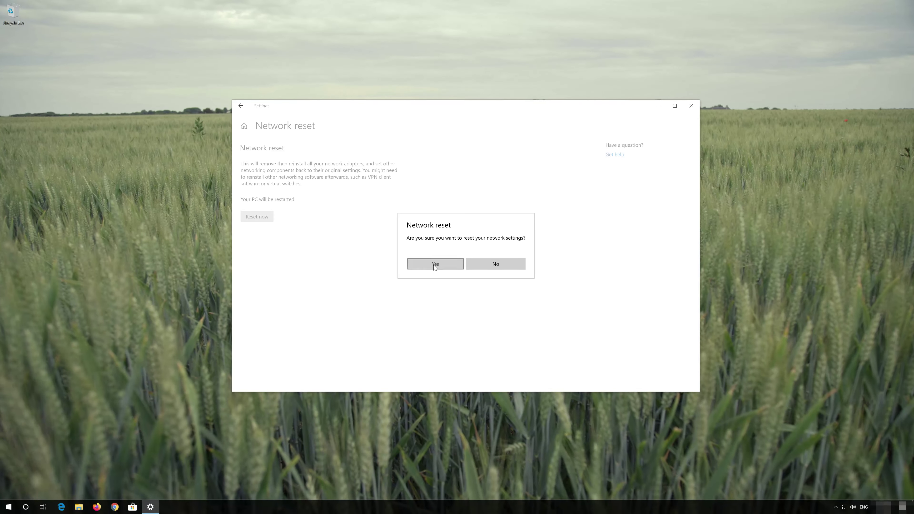
left_click(433, 265)
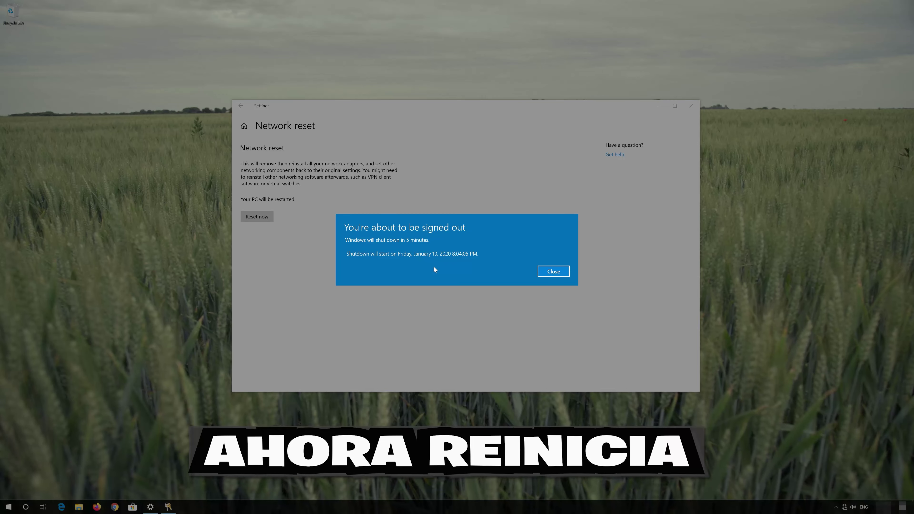
left_click(567, 273)
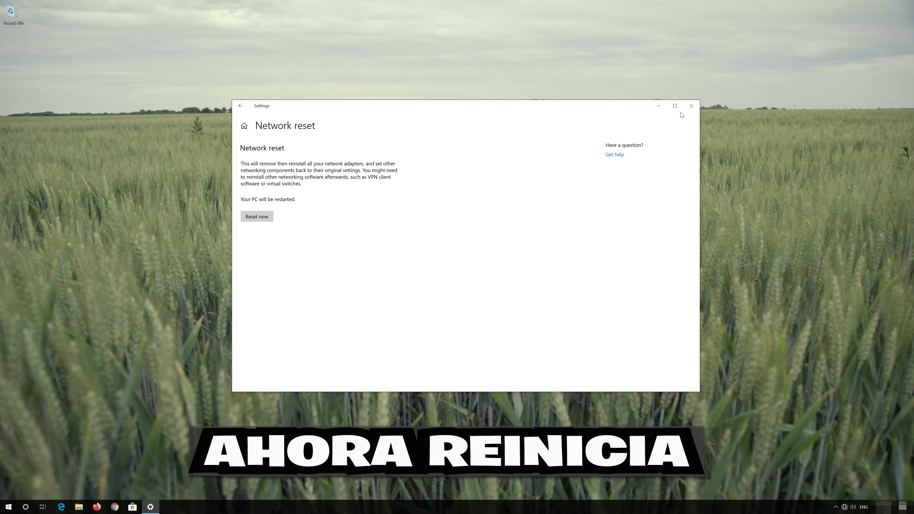
left_click(690, 105)
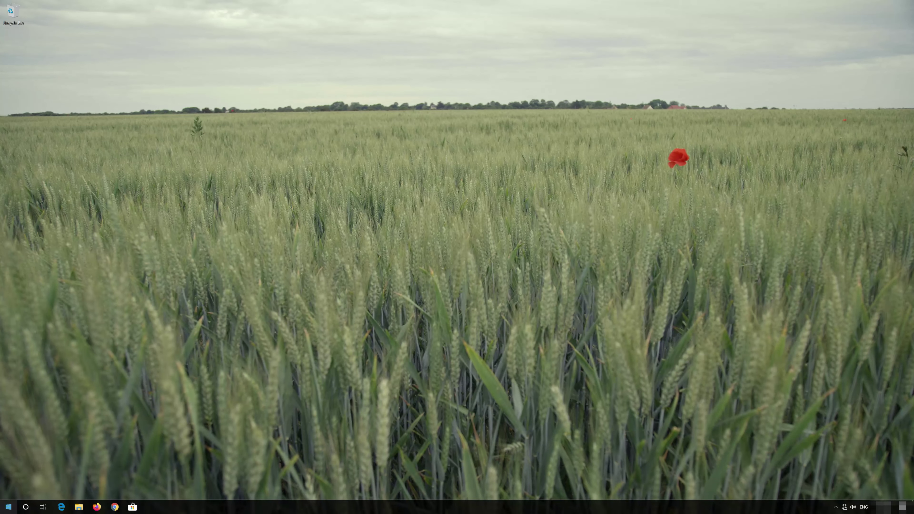
- Restart the PC and allow it to be discoverable by other devices on the network
left_click(8, 507)
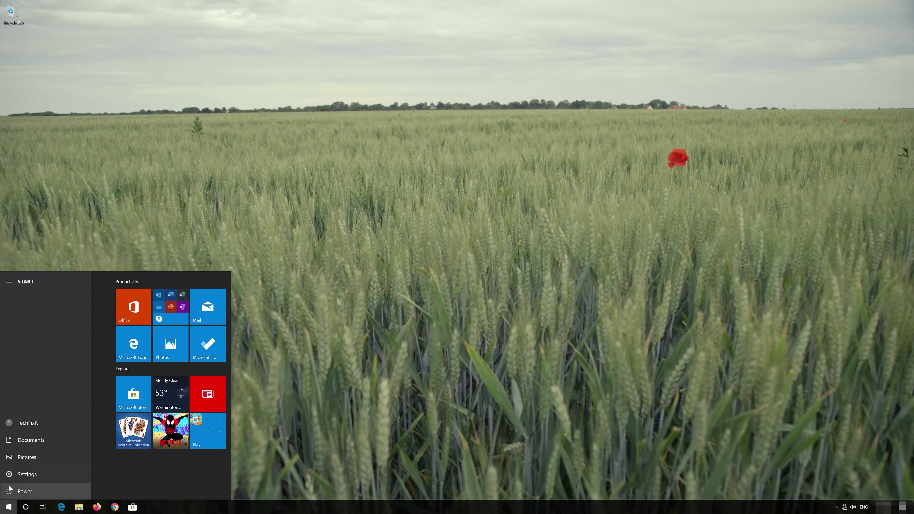
left_click(12, 491)
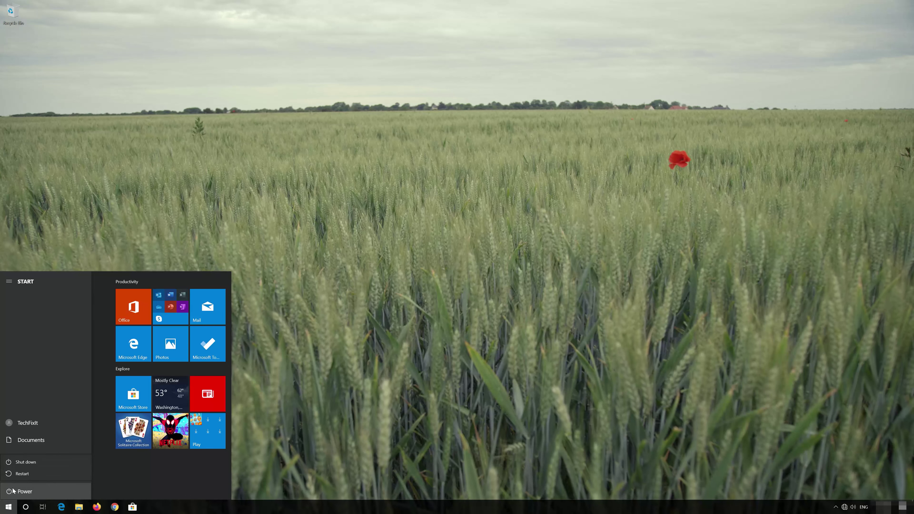
left_click(18, 473)
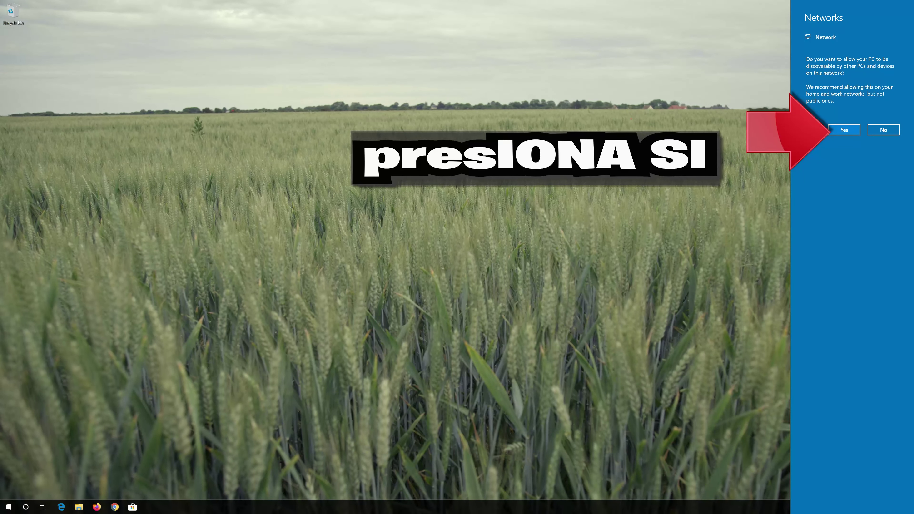
left_click(841, 133)
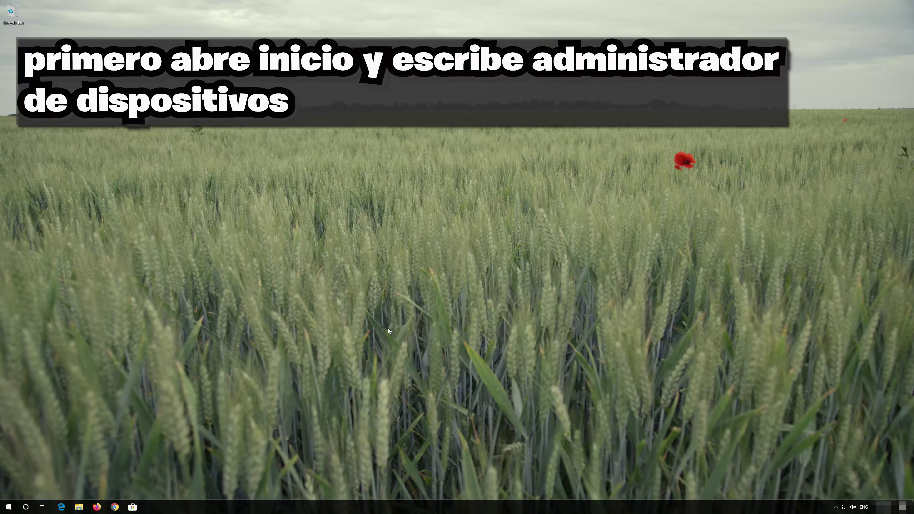
- Search for "device manager", open Device Manager, and move its window toward the middle of the desktop
key("super")
type("device m")
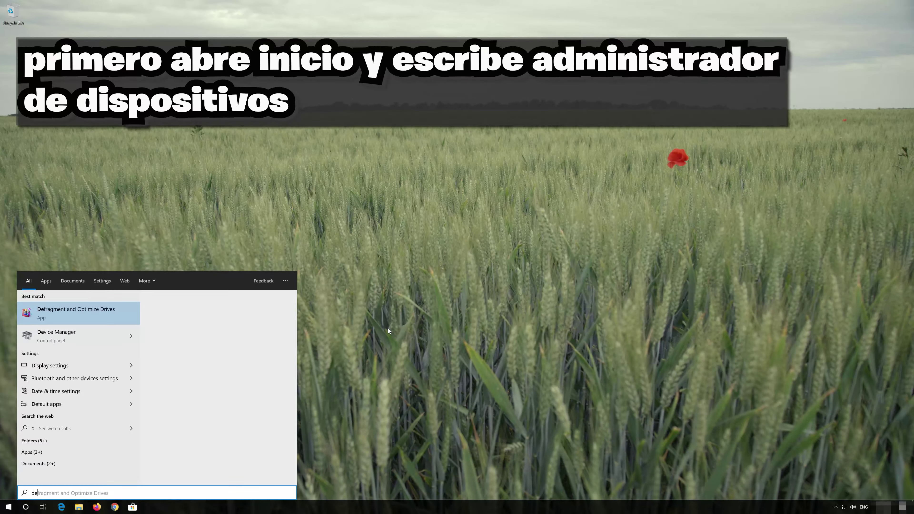
type("anager")
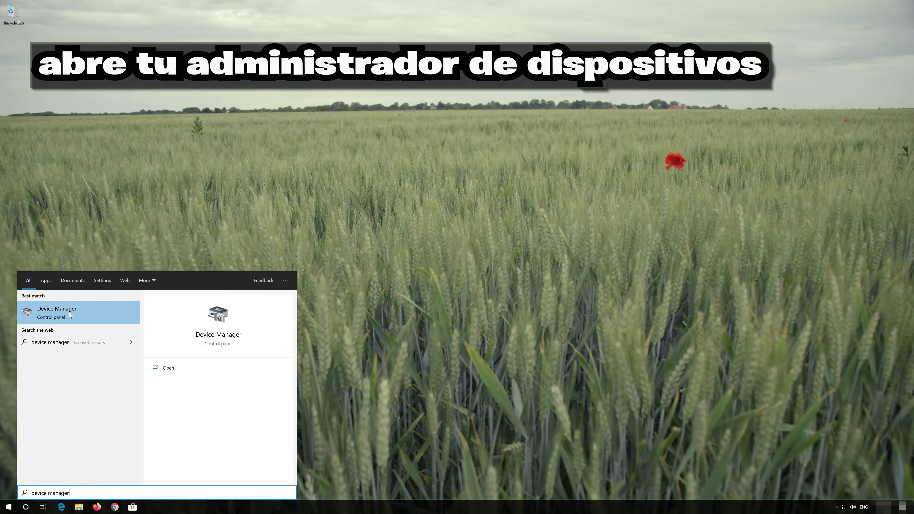
left_click(69, 312)
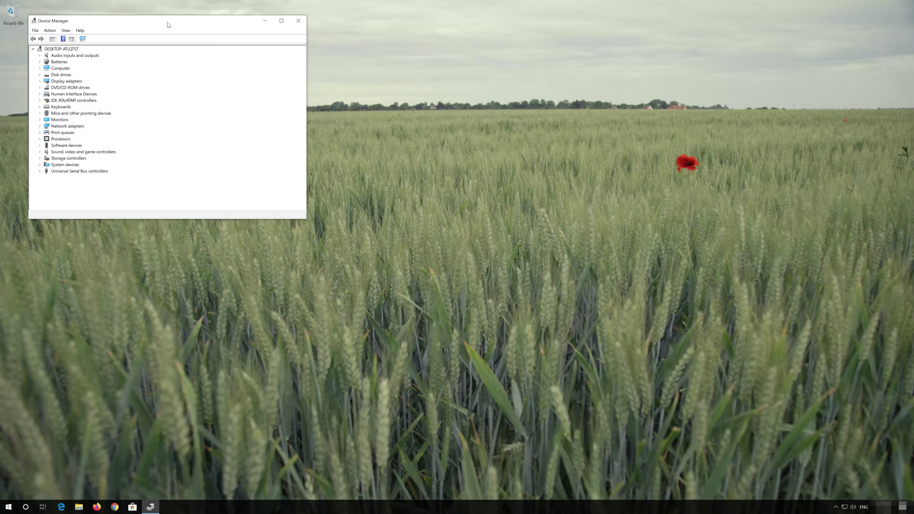
left_click_drag(168, 24, 411, 121)
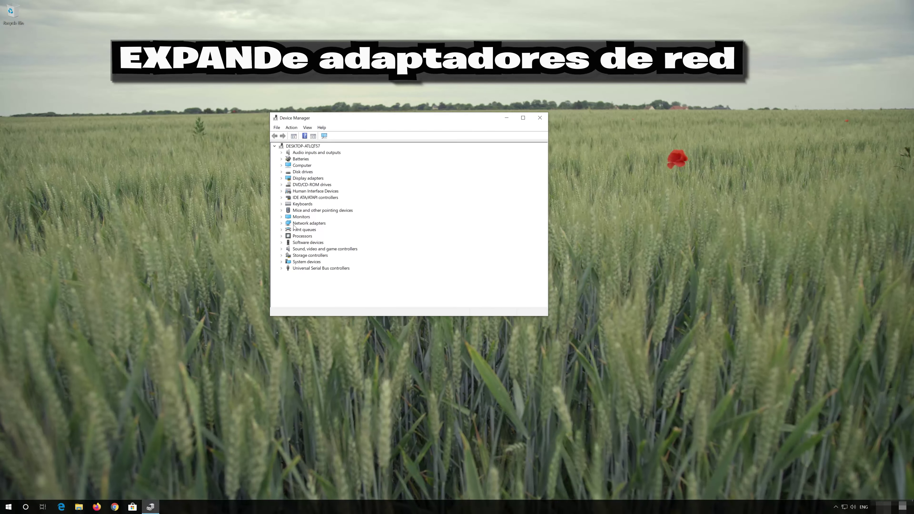
- Uninstall the Intel(R) PRO/1000 MT Desktop Adapter from the network adapters and close Device Manager
left_click(282, 223)
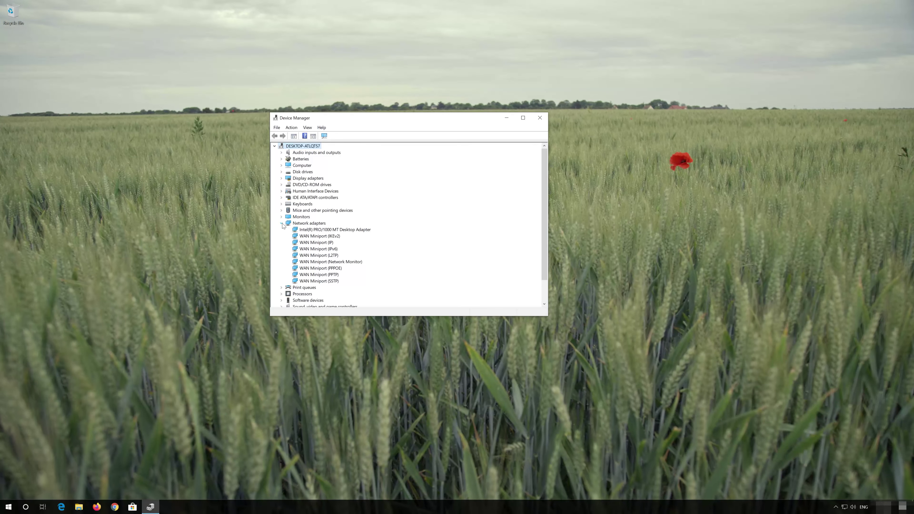
left_click(300, 231)
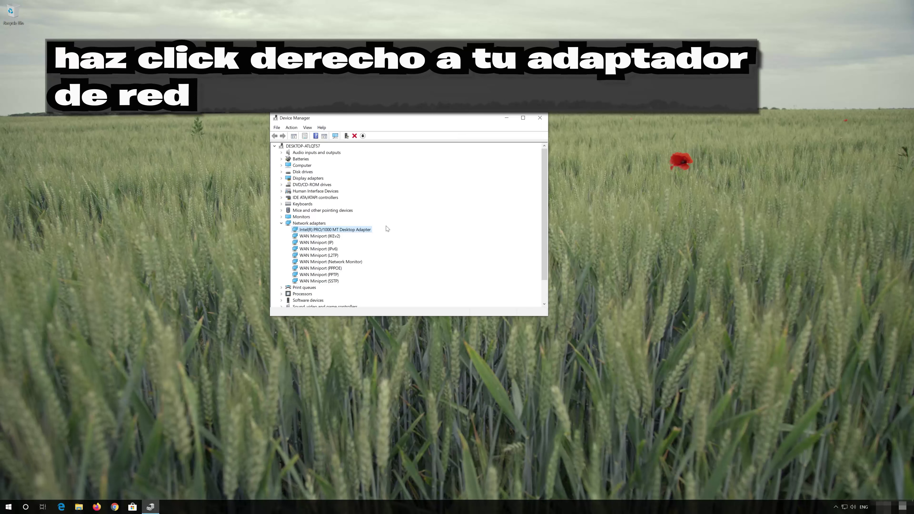
right_click(338, 230)
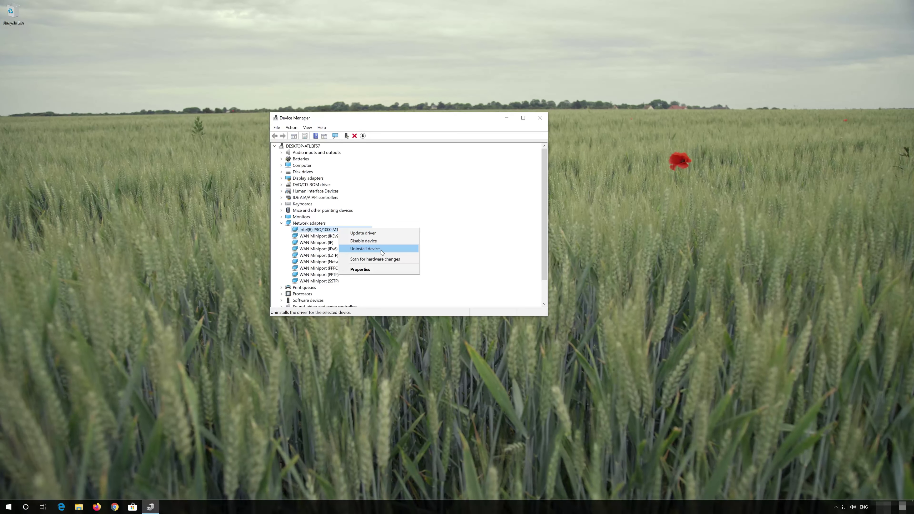
left_click(380, 250)
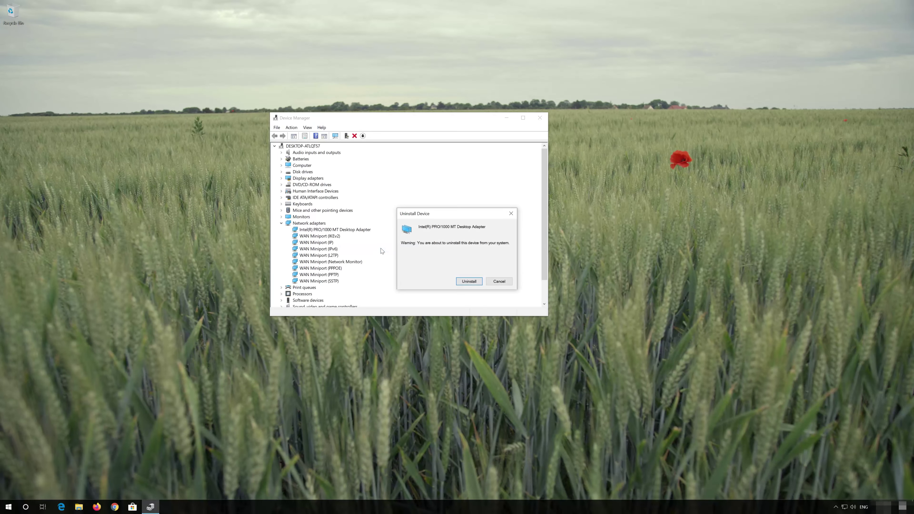
left_click(473, 281)
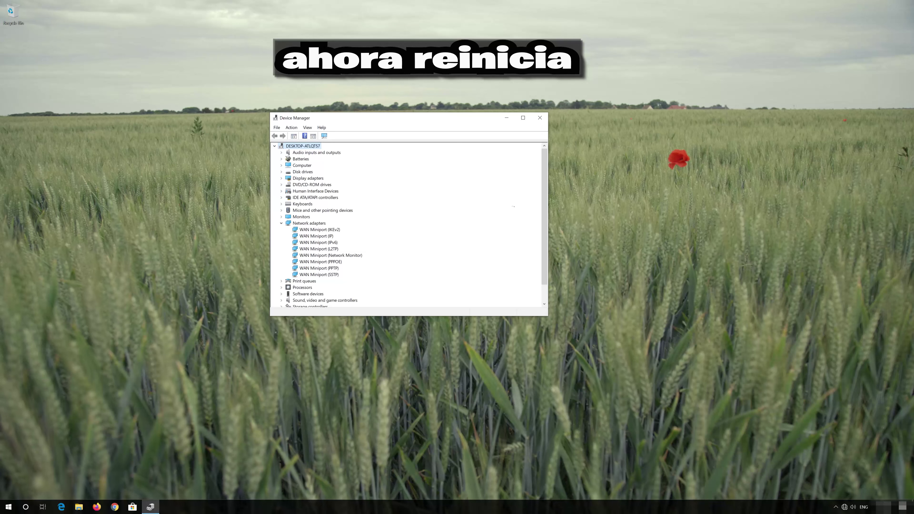
left_click(540, 118)
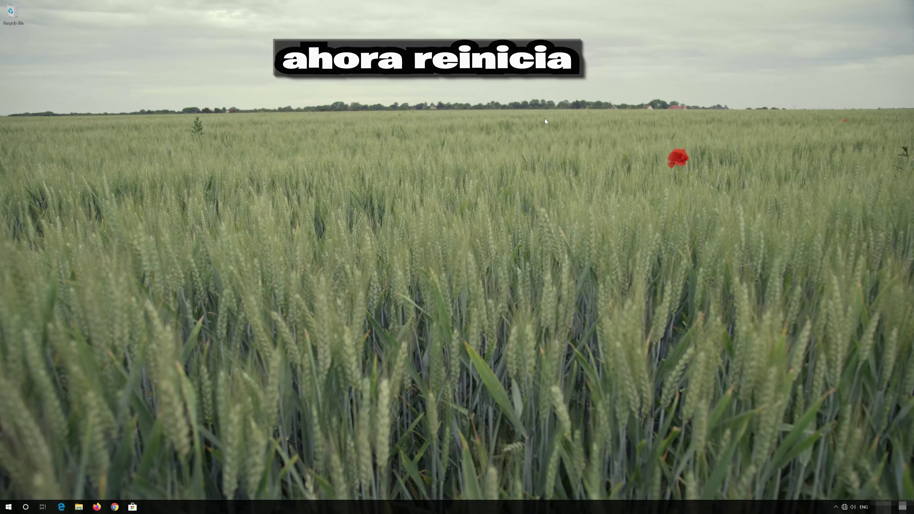
- Restart the PC to finish removing the network adapter
left_click(8, 507)
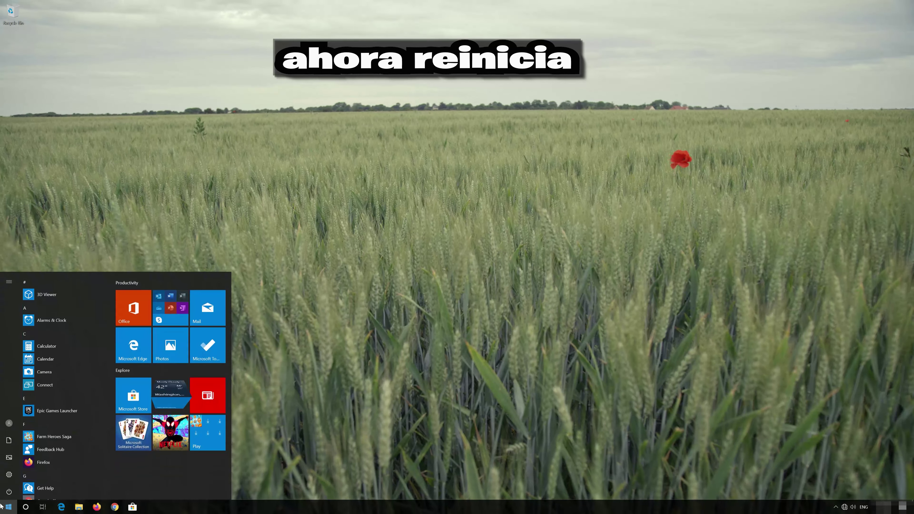
mouse_move(15, 475)
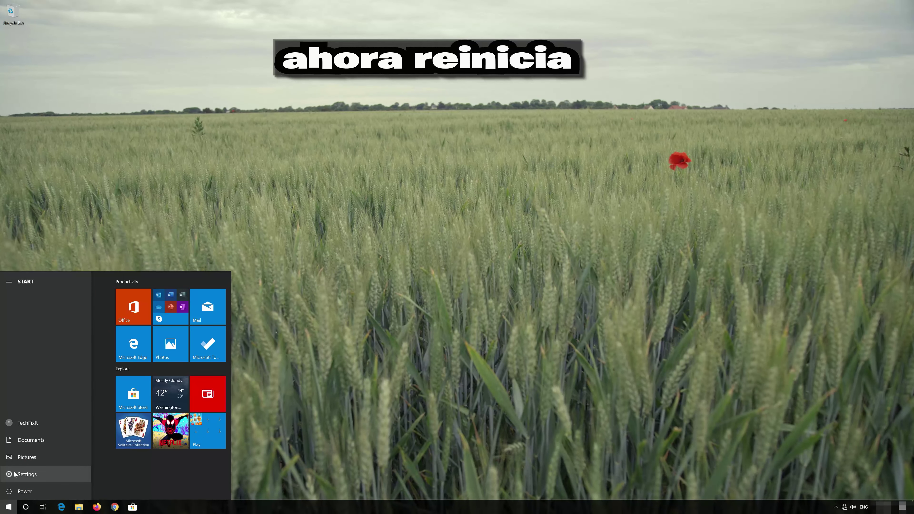
left_click(16, 484)
left_click(20, 478)
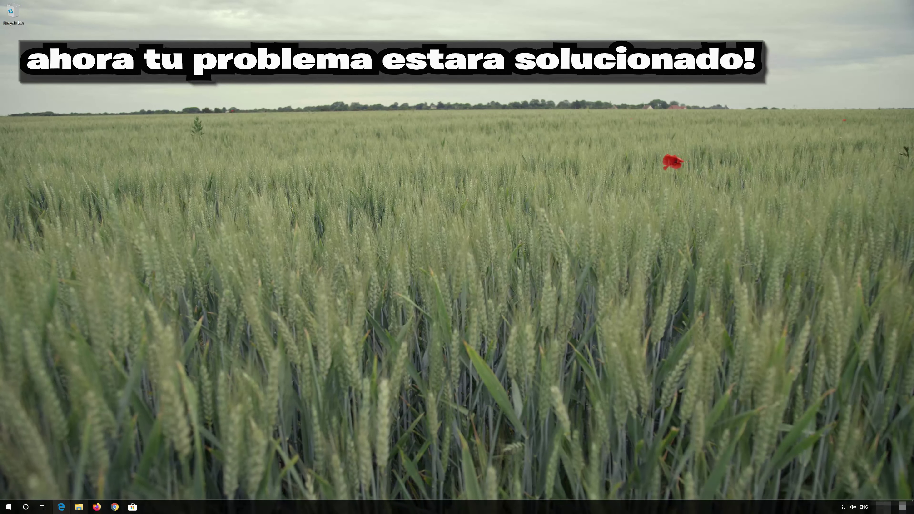
left_click(96, 507)
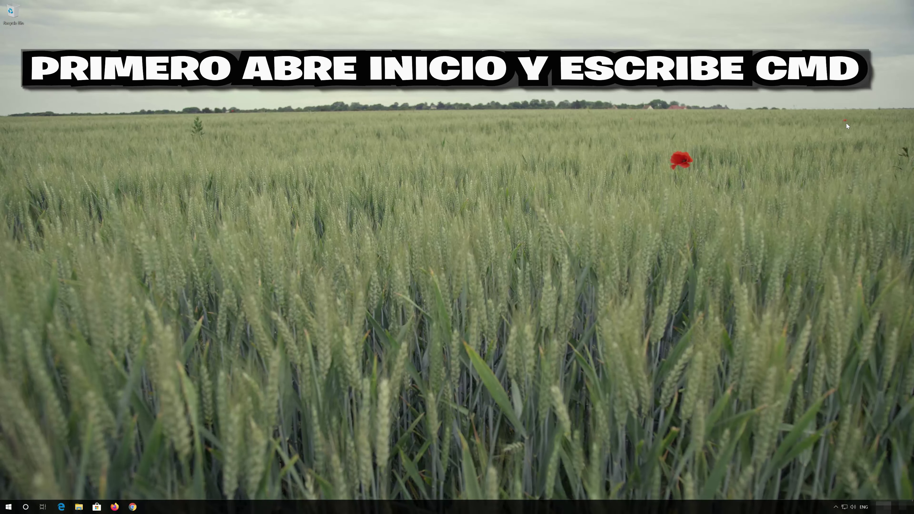
- Search for "cmd", run Command Prompt as administrator, and allow it to make changes to the device
key("super")
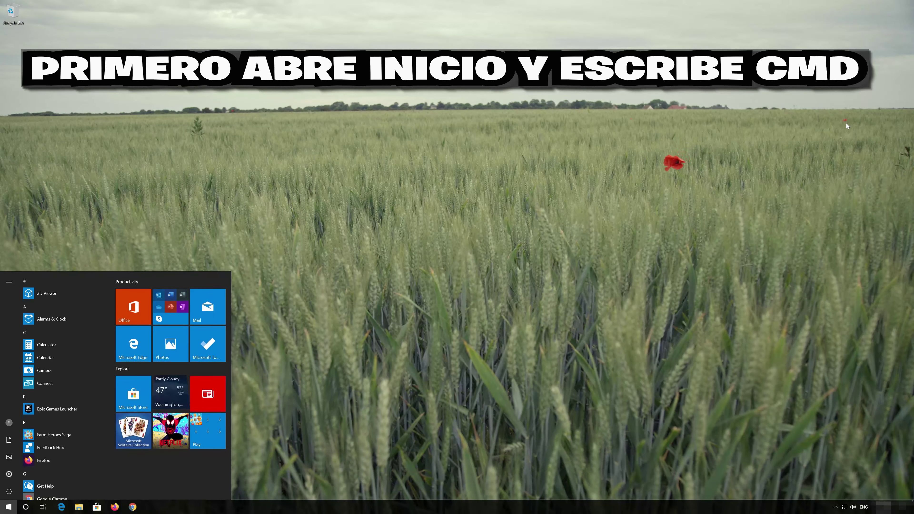
type("cmd")
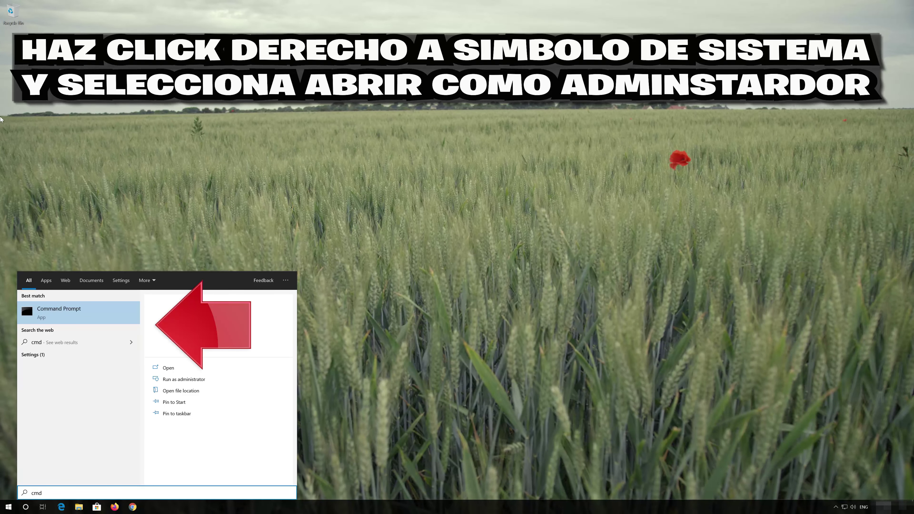
right_click(93, 318)
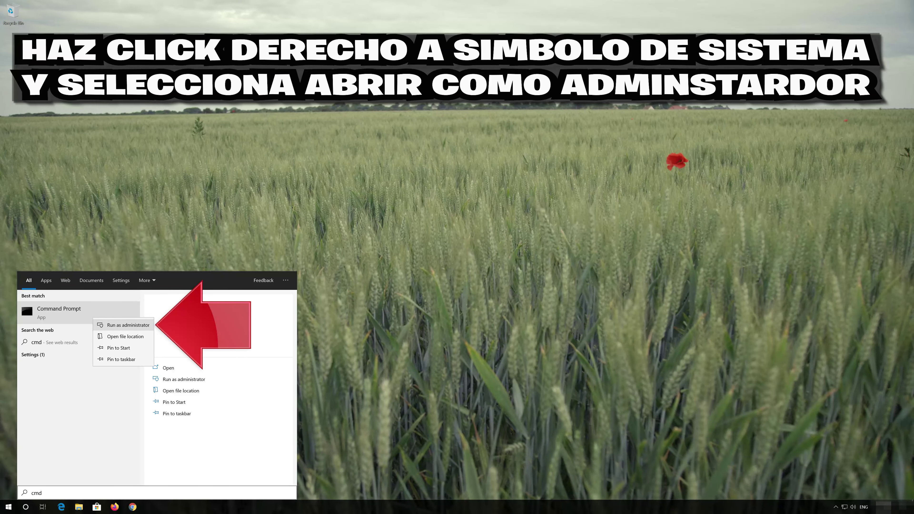
left_click(144, 326)
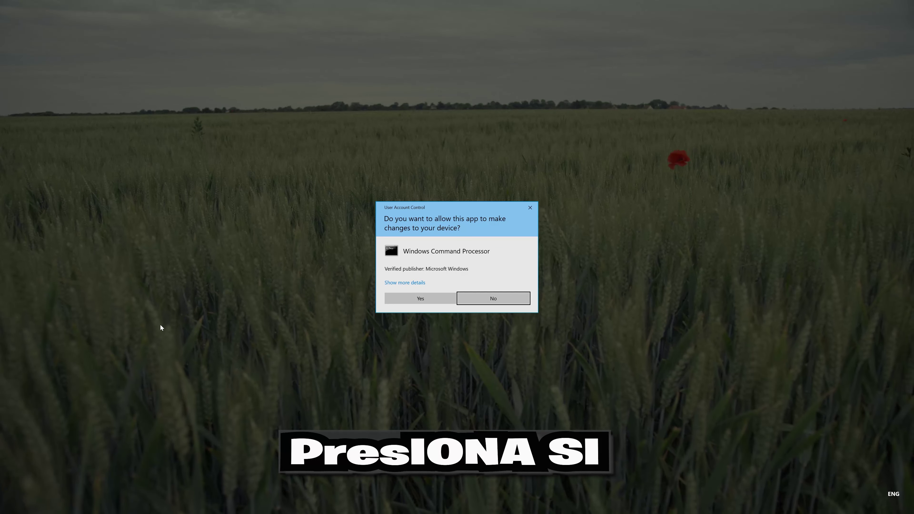
left_click(427, 301)
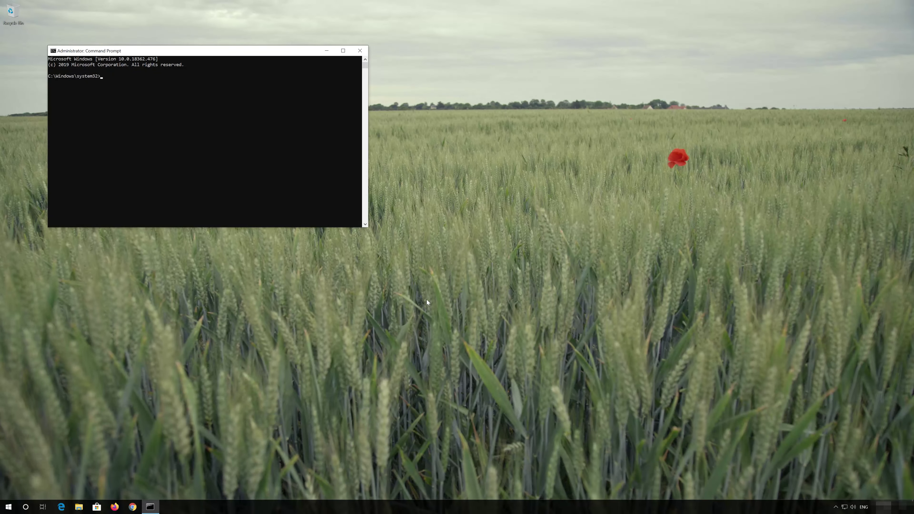
- Move the Command Prompt window toward the middle of the desktop and enlarge it slightly
left_click_drag(277, 52, 488, 148)
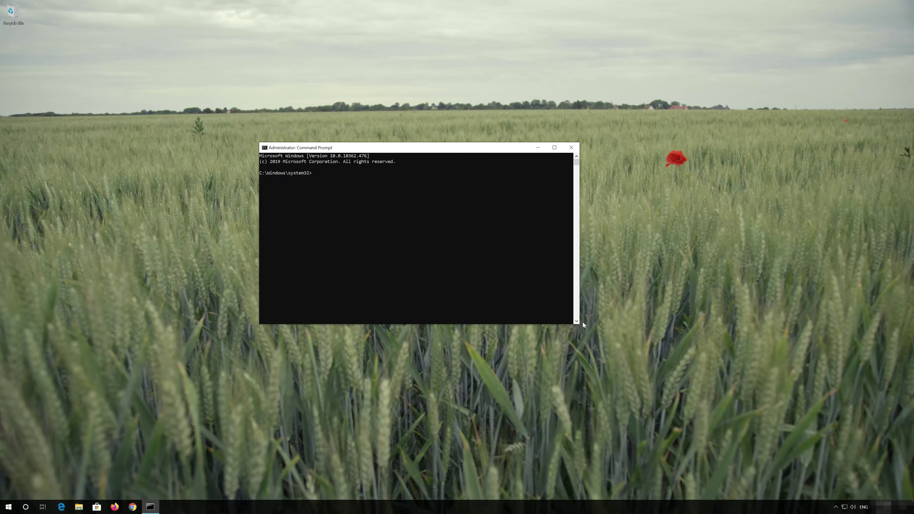
left_click_drag(579, 323, 632, 340)
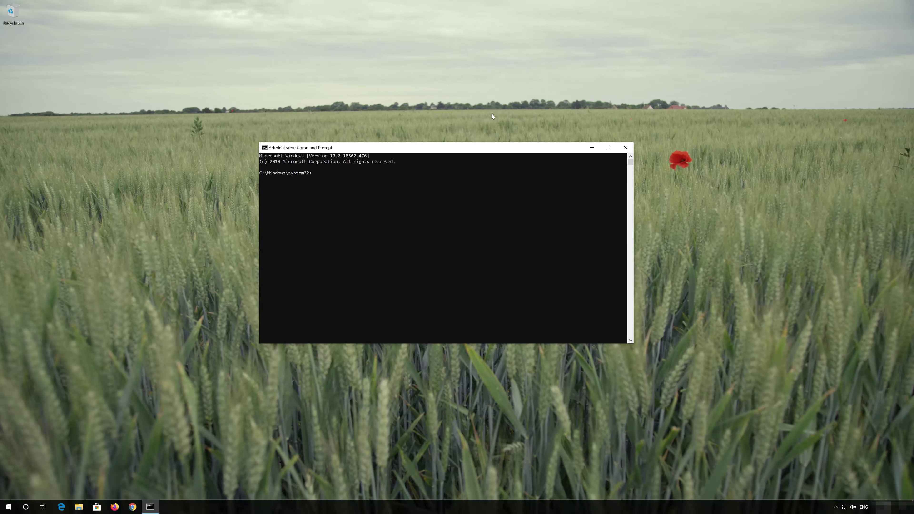
left_click_drag(501, 151, 510, 139)
- Reset the TCP/IP stack by running "netsh int ip reset C:\resetlog.txt"
type("nets")
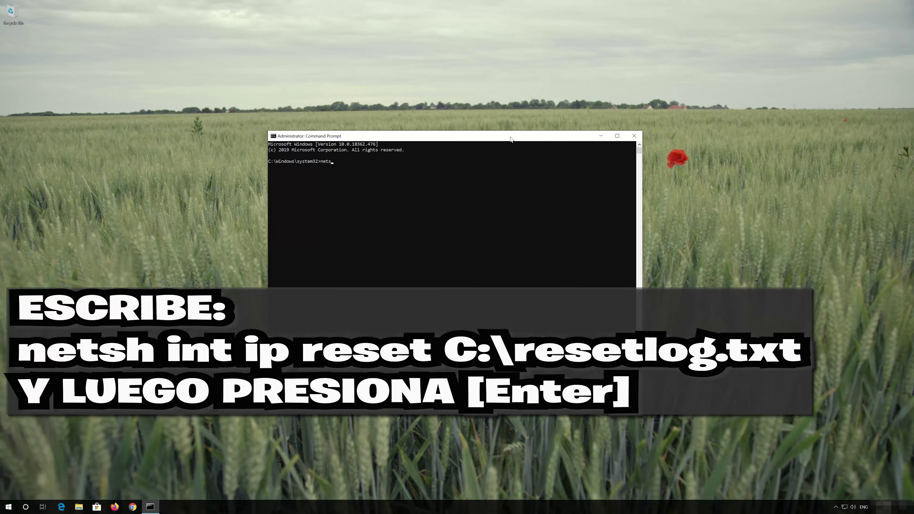
type("h ")
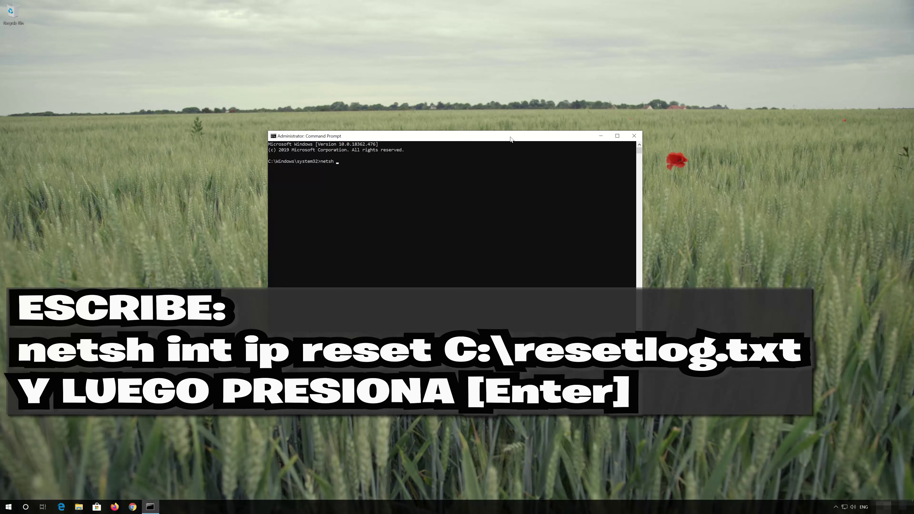
type("int")
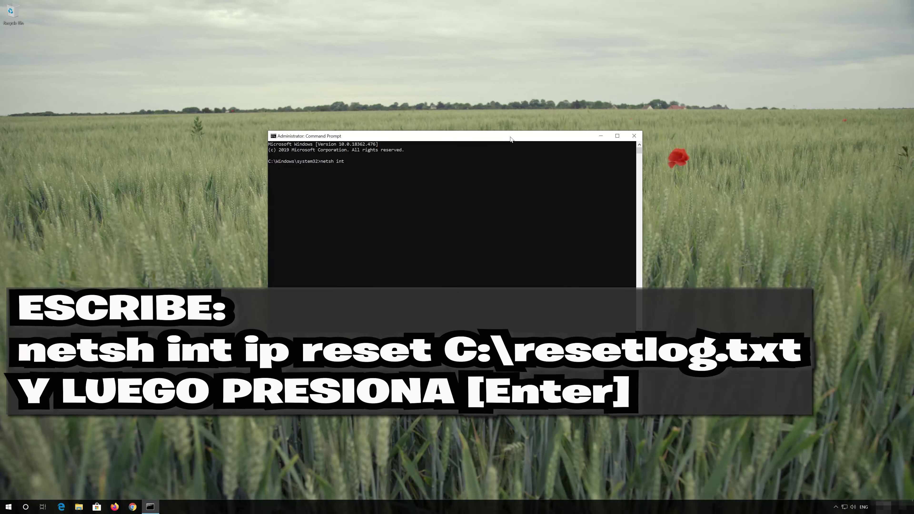
type(" ip ")
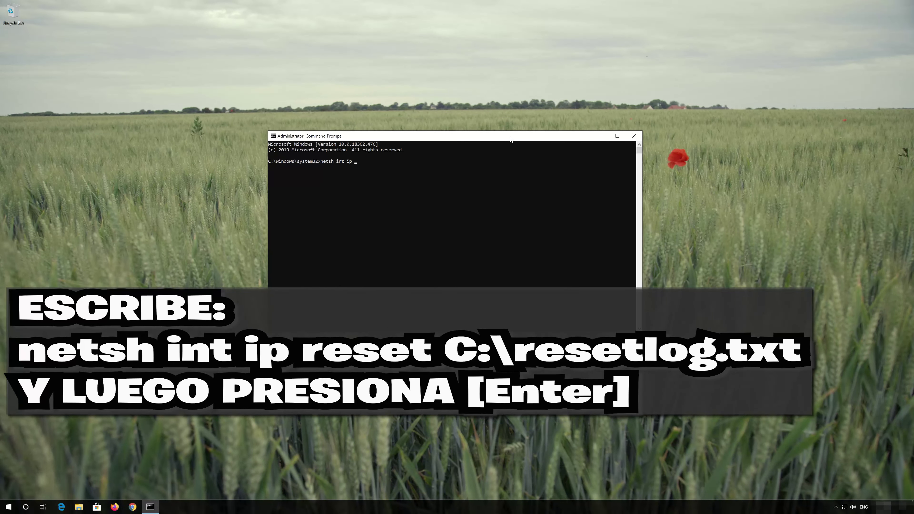
type("reset")
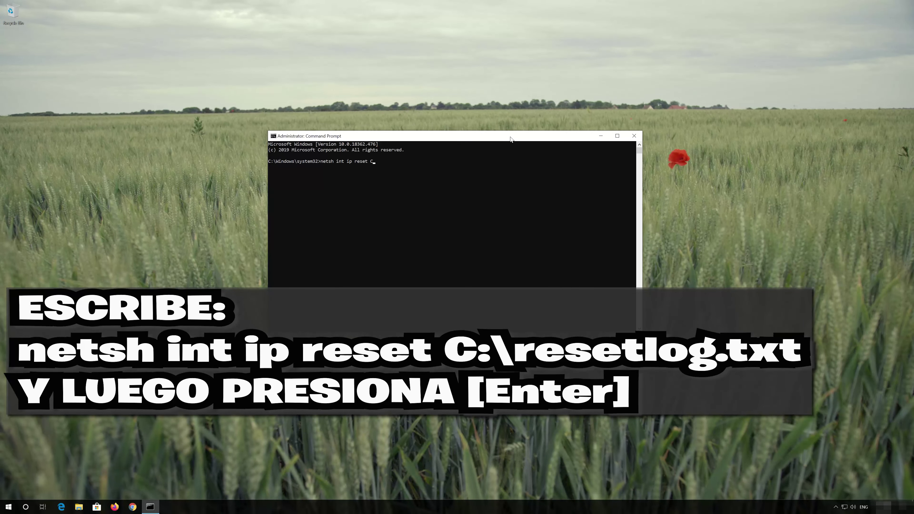
type(" C:\\resetlo")
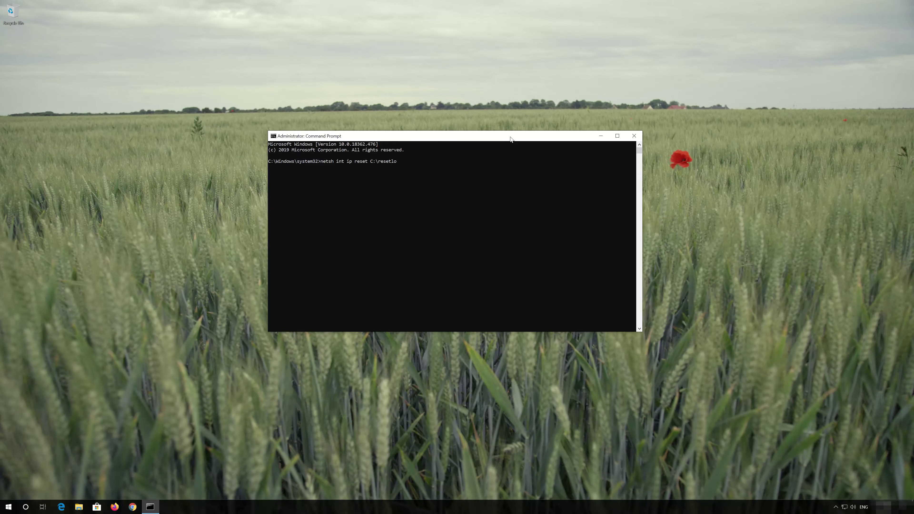
type("g.txt")
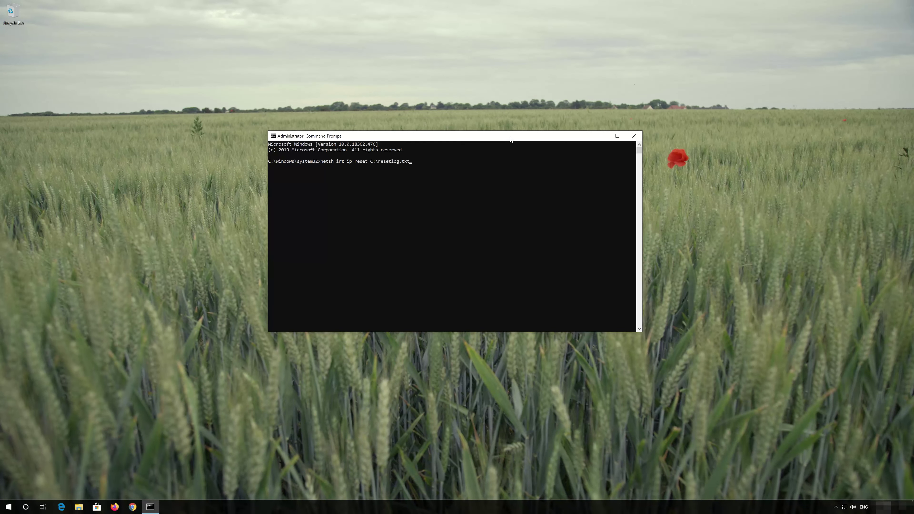
key("Return")
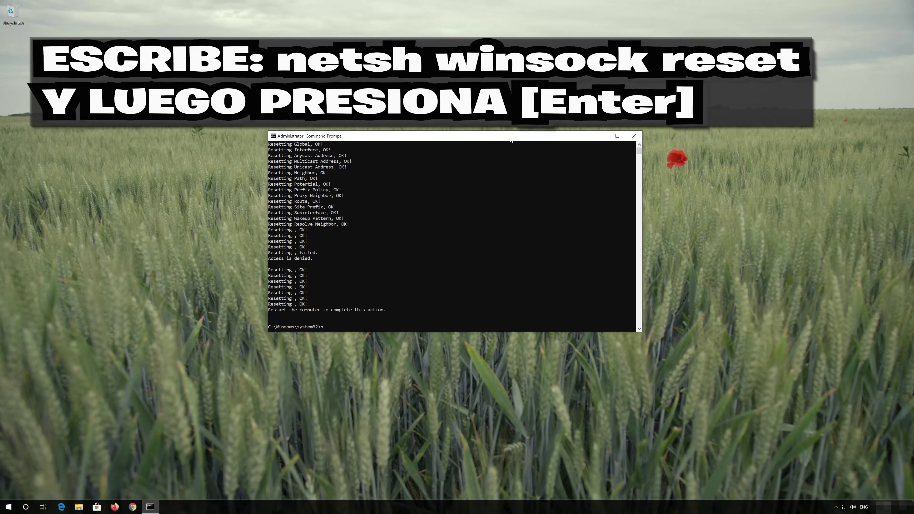
- Reset the Winsock catalog by running "netsh winsock reset"
type("netsh")
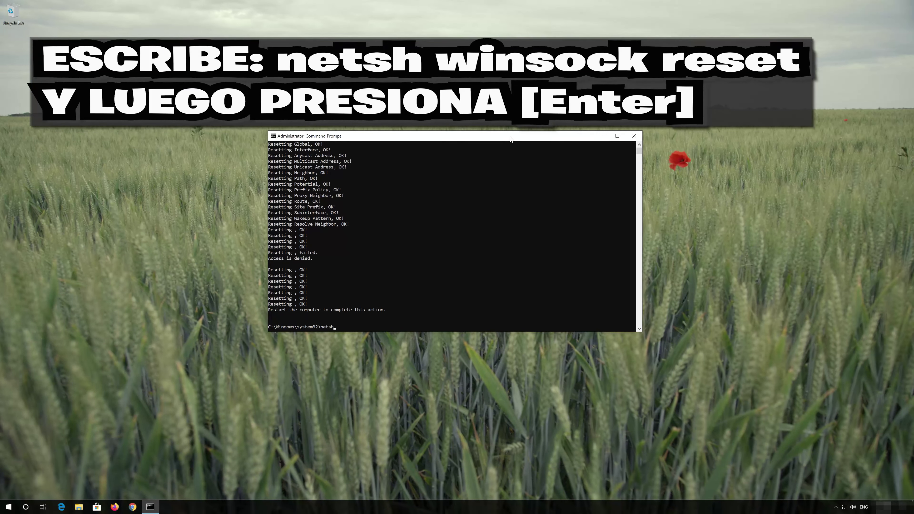
type(" winsock reset")
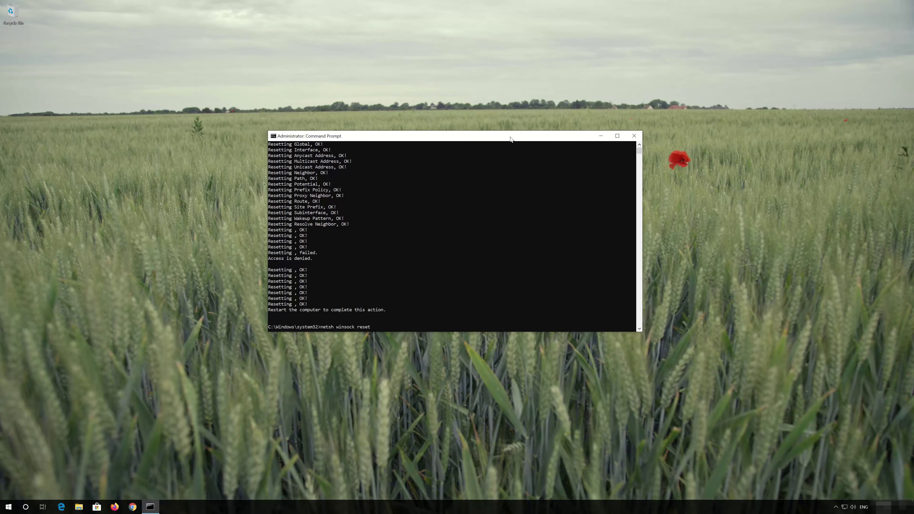
key("Return")
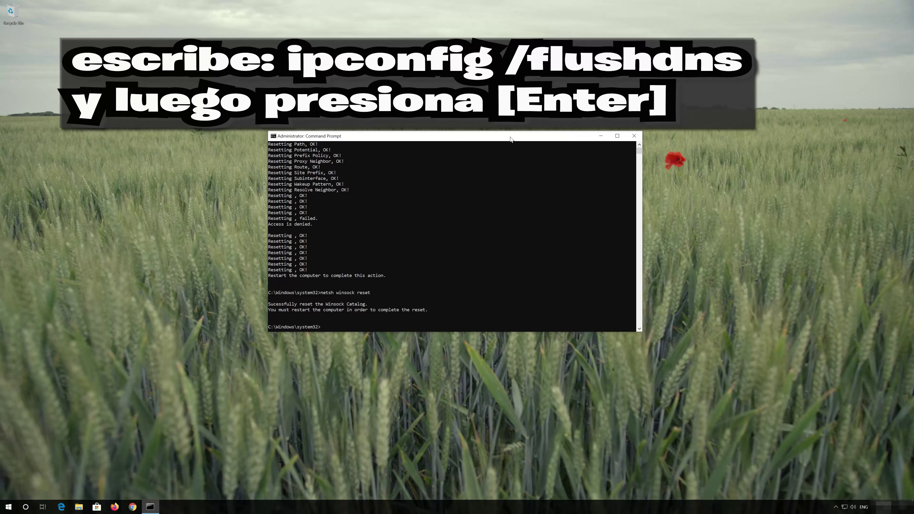
- Flush the DNS cache by running "ipconfig /flushdns"
type("ipconfi")
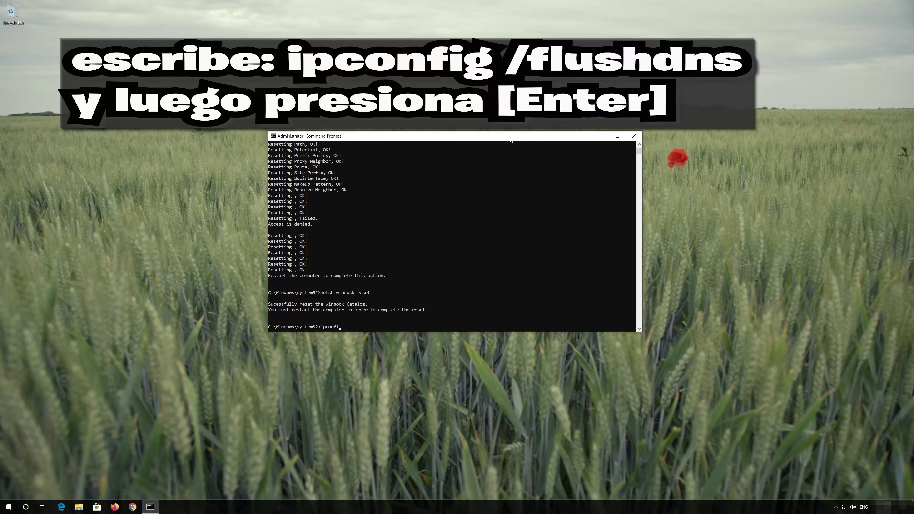